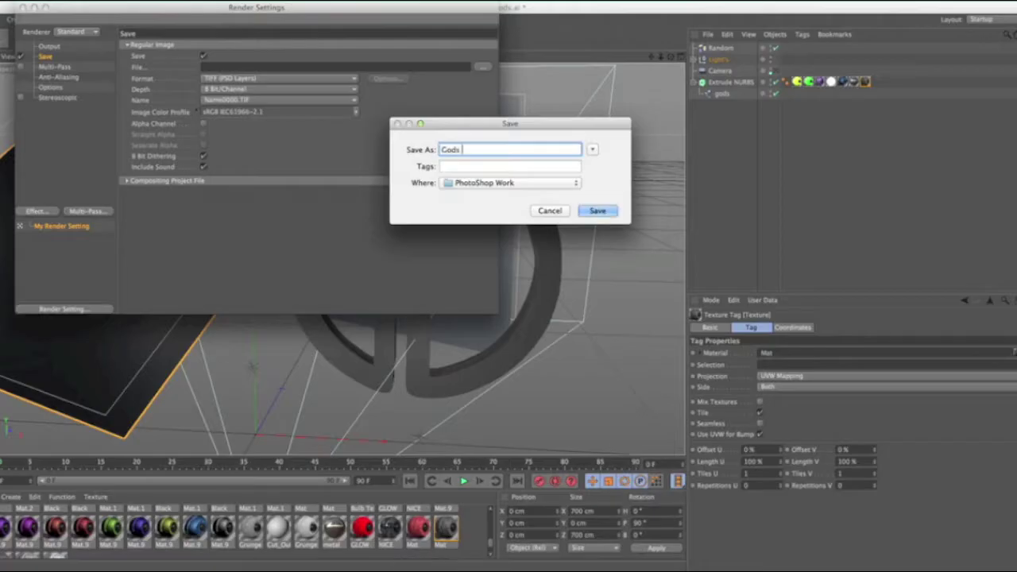
Save the render output to the PhotoShop Work folder and render the logo with the Ambient Occlusion effect.
{"action": "left_click", "coordinate": [597, 211]}
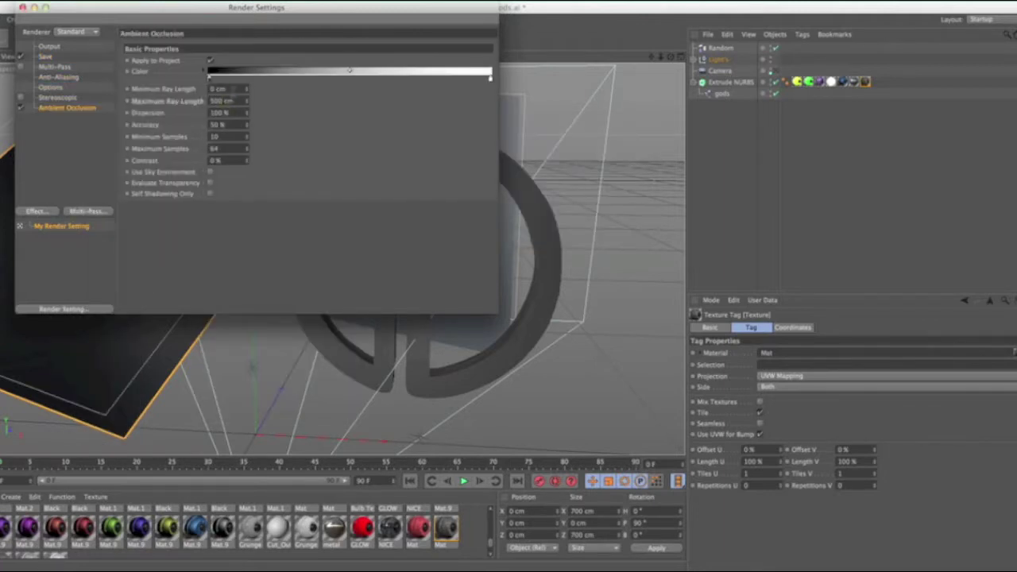
{"action": "left_click", "coordinate": [36, 211]}
{"action": "left_click", "coordinate": [95, 294]}
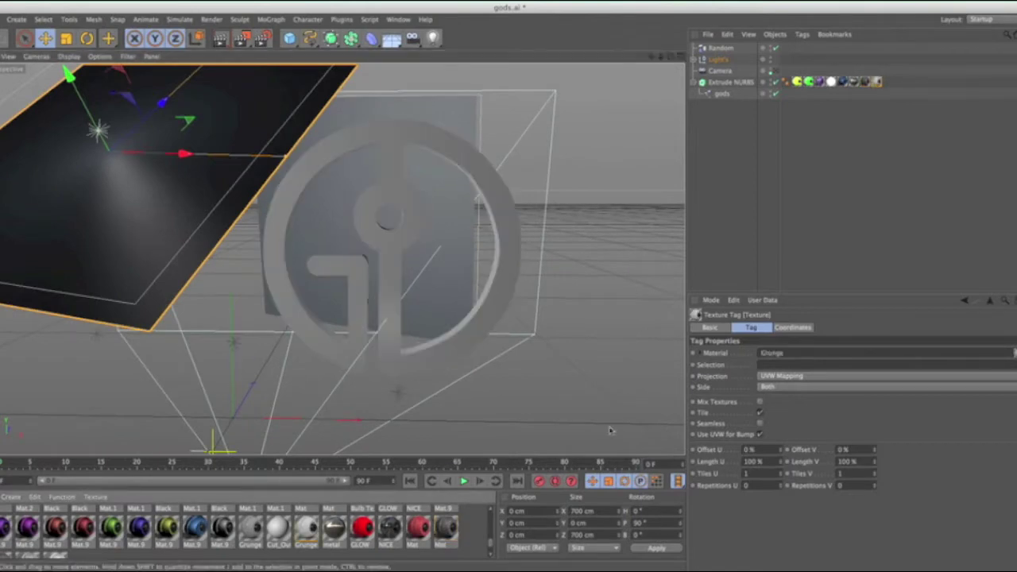
{"action": "key", "text": "shift+r"}
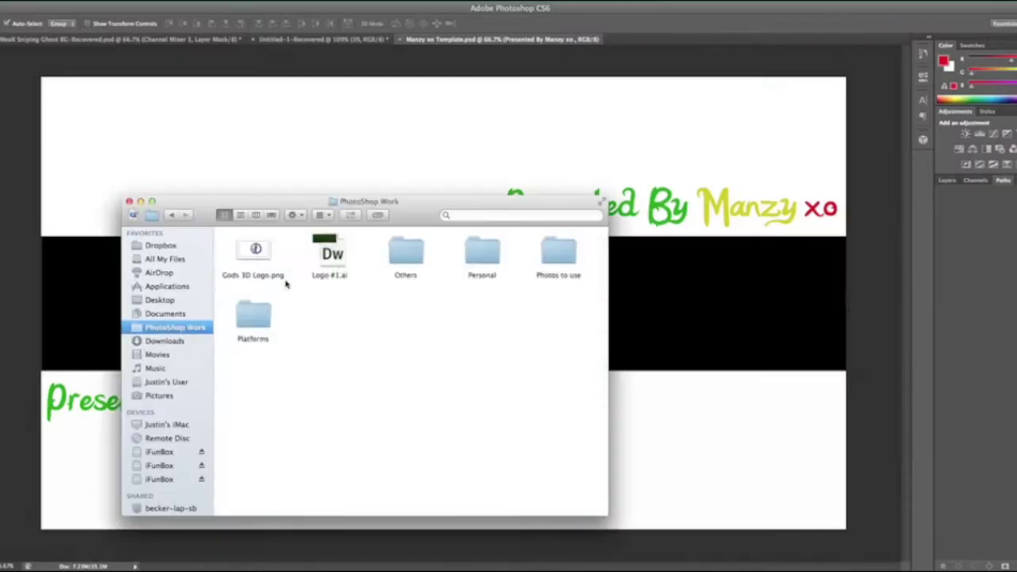
Switch to Photoshop, place Gods 3D Logo.png in the banner template and hide most adjustment layers of the CC group.
{"action": "left_click_drag", "start_coordinate": [249, 248], "coordinate": [631, 204]}
{"action": "key", "text": "Return"}
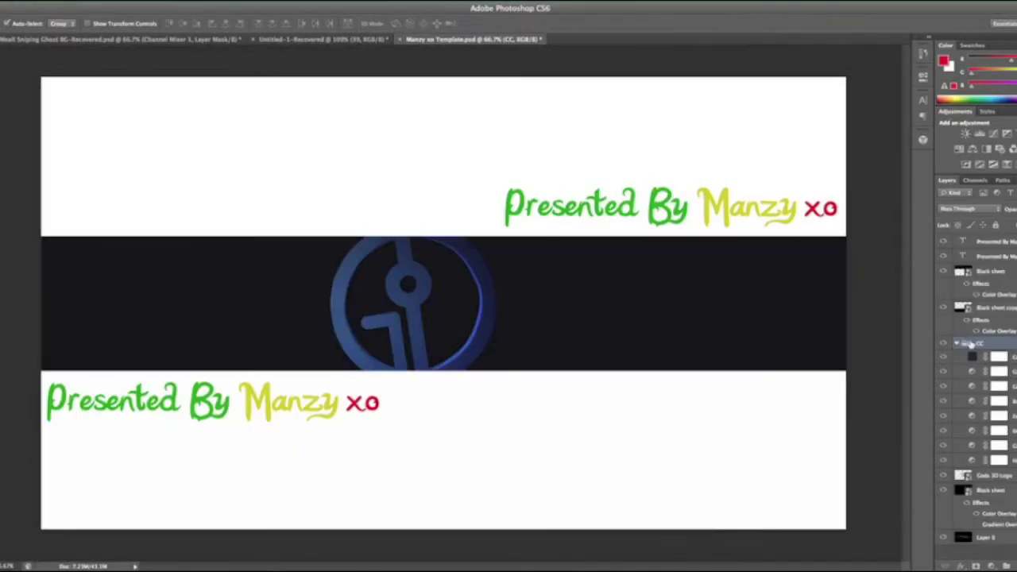
{"action": "left_click_drag", "start_coordinate": [943, 356], "coordinate": [943, 404]}
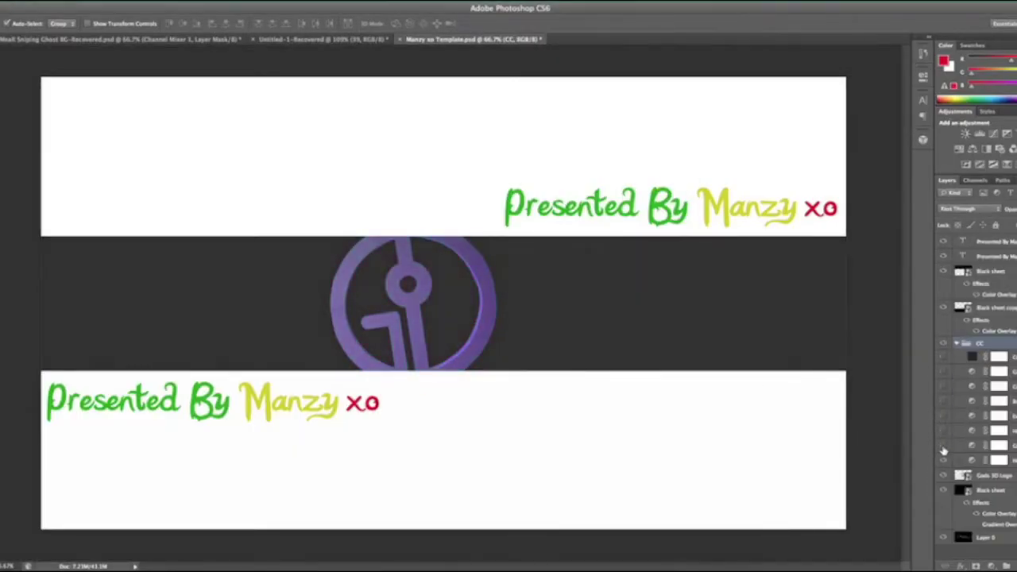
Place the Refraction planet image in the banner, scaled up to cover it, behind the 3D logo.
{"action": "left_click", "coordinate": [981, 307]}
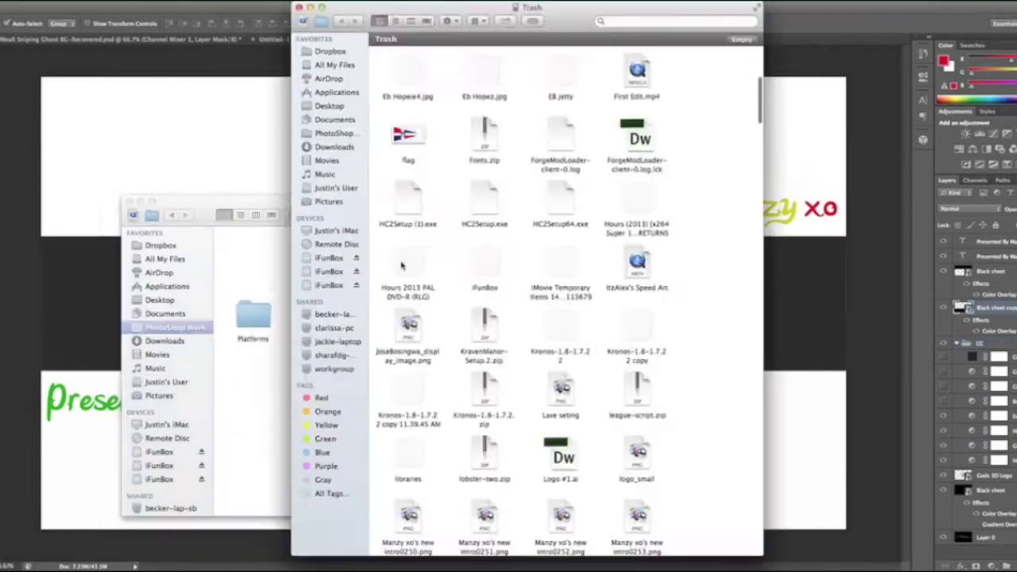
{"action": "double_click", "coordinate": [252, 318]}
{"action": "double_click", "coordinate": [486, 256]}
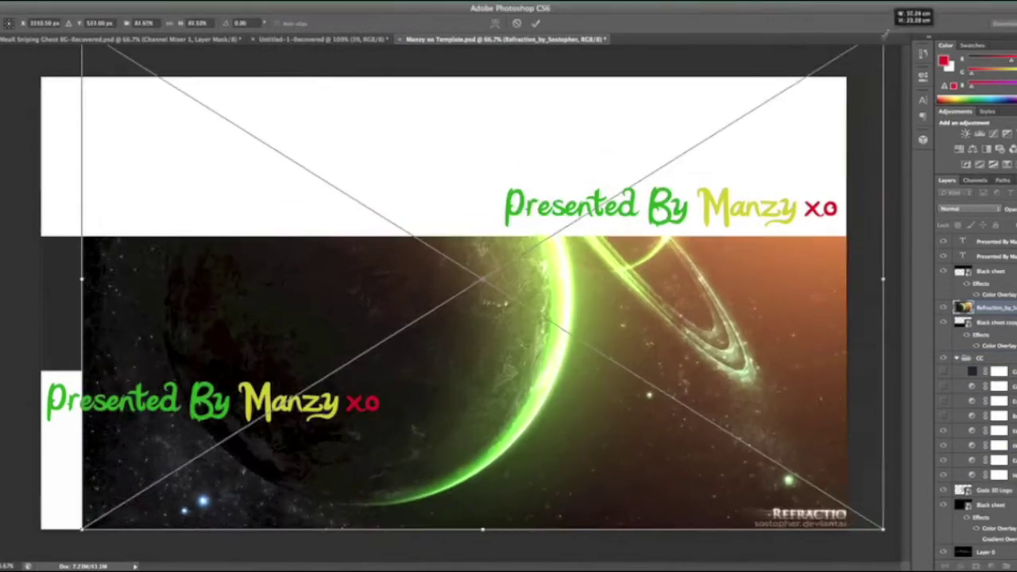
{"action": "key", "text": "Return"}
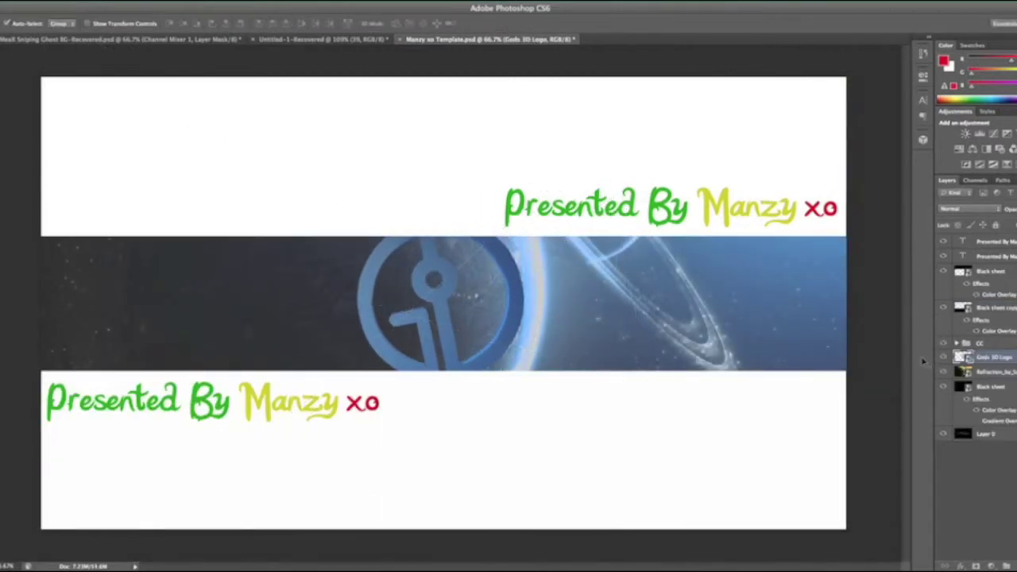
Try an offset duplicate of the Gods 3D Logo behind the main logo.
{"action": "key", "text": "Return"}
{"action": "key", "text": "ctrl+j"}
{"action": "left_click_drag", "start_coordinate": [560, 232], "coordinate": [554, 238]}
{"action": "left_click_drag", "start_coordinate": [630, 129], "coordinate": [556, 211]}
{"action": "key", "text": "Return"}
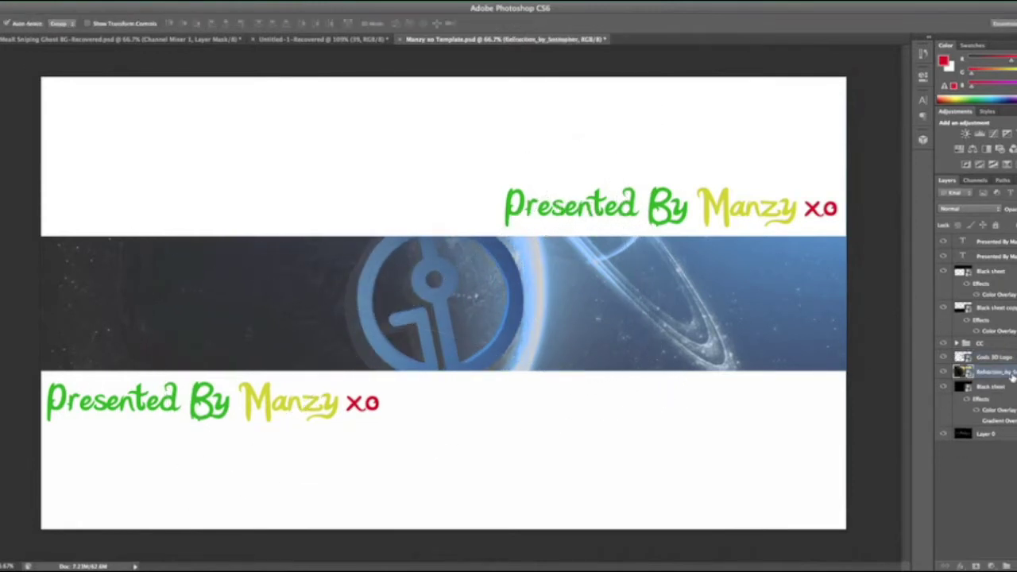
{"action": "right_click", "coordinate": [1013, 378]}
{"action": "key", "text": "ctrl+t"}
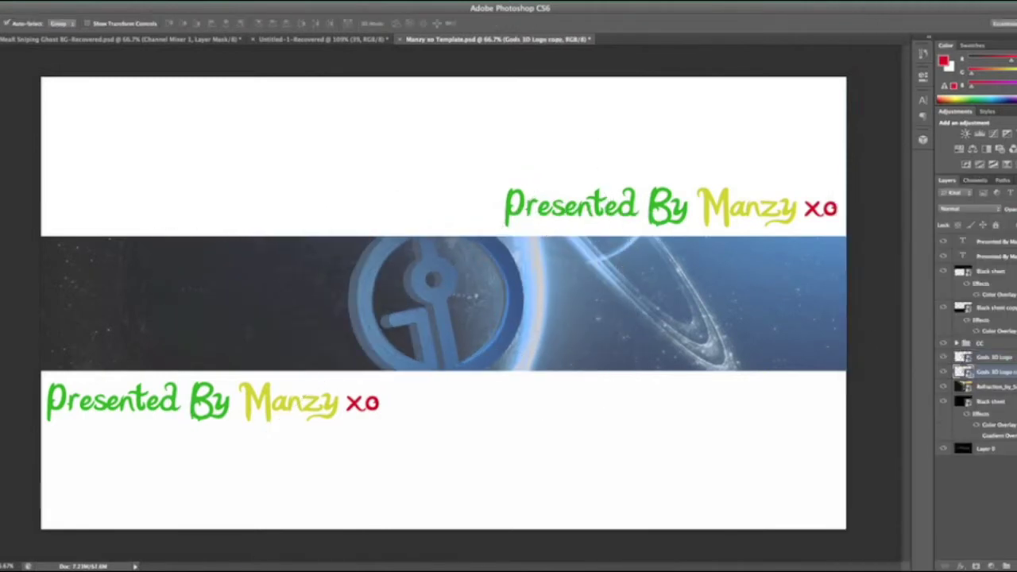
{"action": "left_click", "coordinate": [421, 569]}
{"action": "key", "text": "shift+r"}
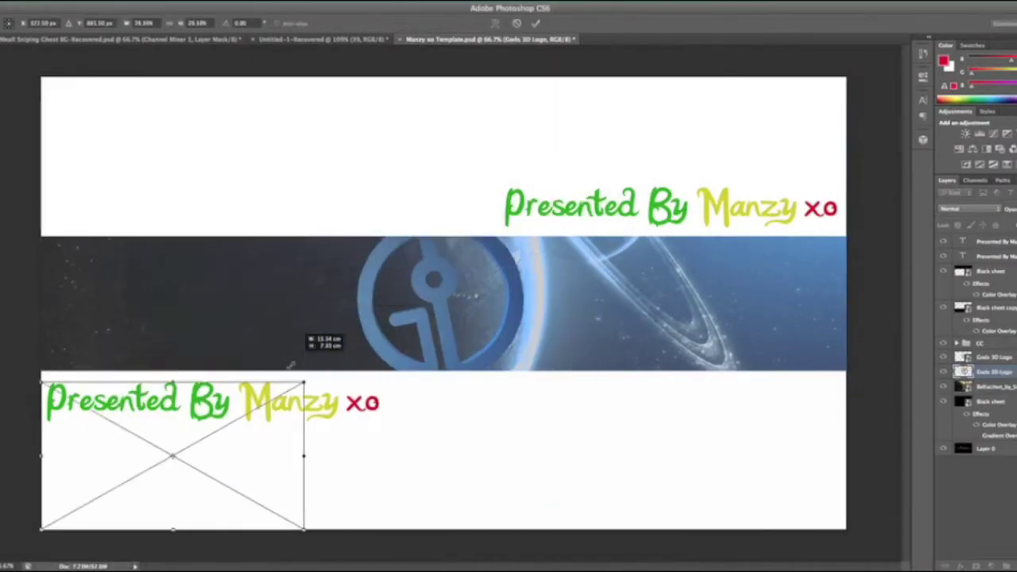
Place a small, tilted Gods 3D Logo to the upper left of the main logo and add another small one to its lower right.
{"action": "left_click_drag", "start_coordinate": [290, 334], "coordinate": [278, 298]}
{"action": "key", "text": "Return"}
{"action": "right_click", "coordinate": [1008, 372]}
{"action": "left_click", "coordinate": [905, 254]}
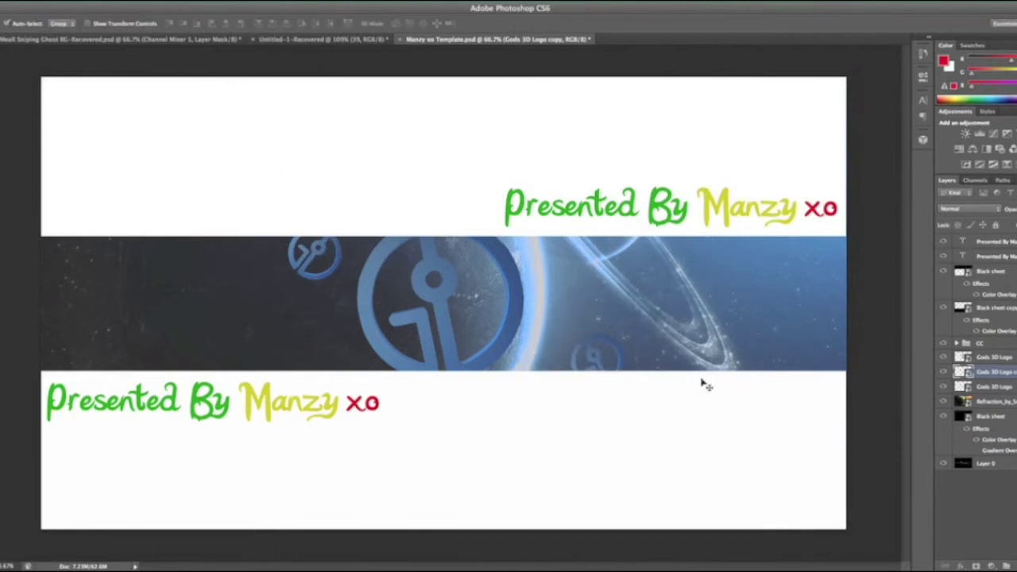
Place the 13.png texture from the Custom Textures folder in the banner as a Color Dodge layer.
{"action": "key", "text": "super+o"}
{"action": "left_click", "coordinate": [174, 327]}
{"action": "double_click", "coordinate": [318, 373]}
{"action": "left_click", "coordinate": [271, 214]}
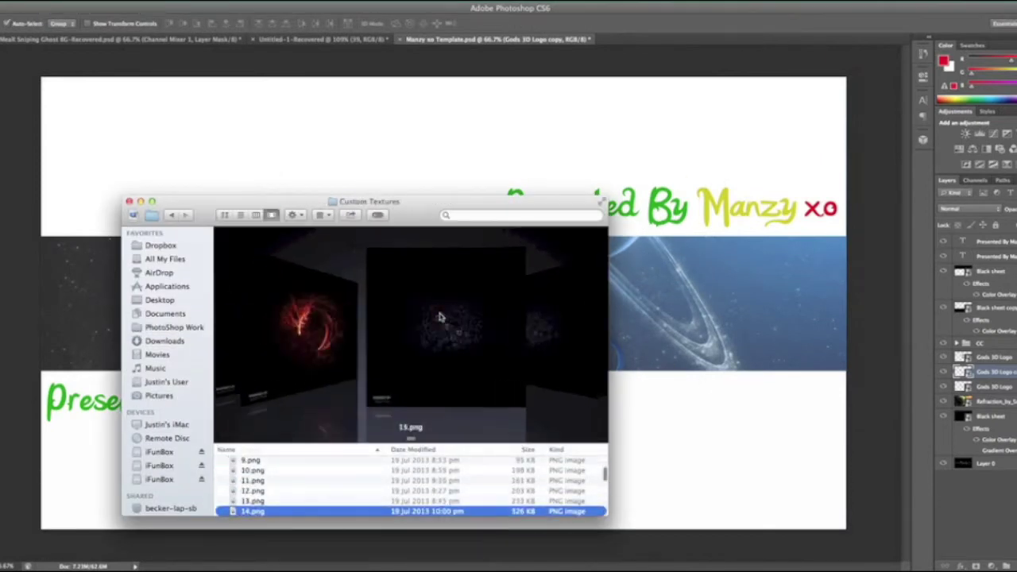
{"action": "key", "text": "Return"}
{"action": "key", "text": "Return"}
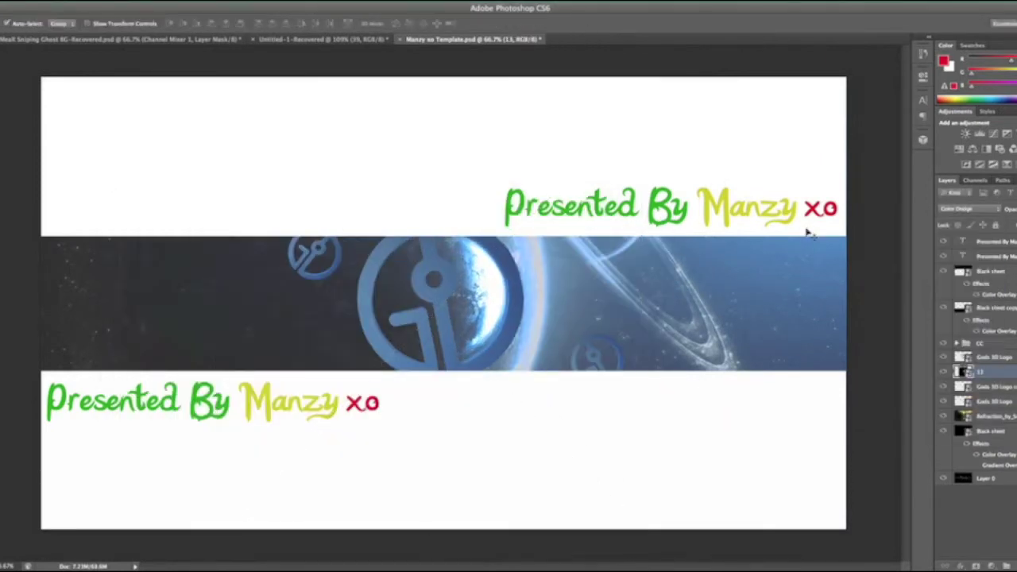
Rotate the 13 texture slightly and position it over the planet's glowing edge, below the logo layers.
{"action": "key", "text": "r"}
{"action": "left_click_drag", "start_coordinate": [691, 286], "coordinate": [641, 254]}
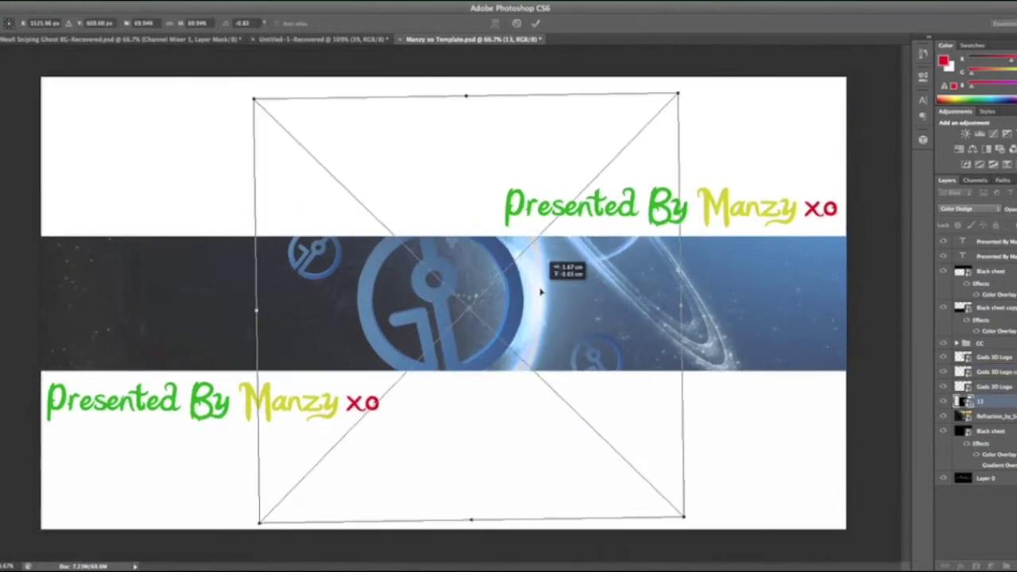
{"action": "key", "text": "Return"}
Place the Flare4 image as a Color Dodge layer and scale and rotate it behind the main logo.
{"action": "key", "text": "super+o"}
{"action": "left_click", "coordinate": [173, 216]}
{"action": "left_click", "coordinate": [173, 216]}
{"action": "left_click", "coordinate": [173, 216]}
{"action": "left_click", "coordinate": [173, 216]}
{"action": "double_click", "coordinate": [253, 253]}
{"action": "double_click", "coordinate": [553, 245]}
{"action": "left_click", "coordinate": [271, 214]}
{"action": "double_click", "coordinate": [349, 513]}
{"action": "left_click_drag", "start_coordinate": [750, 131], "coordinate": [582, 255]}
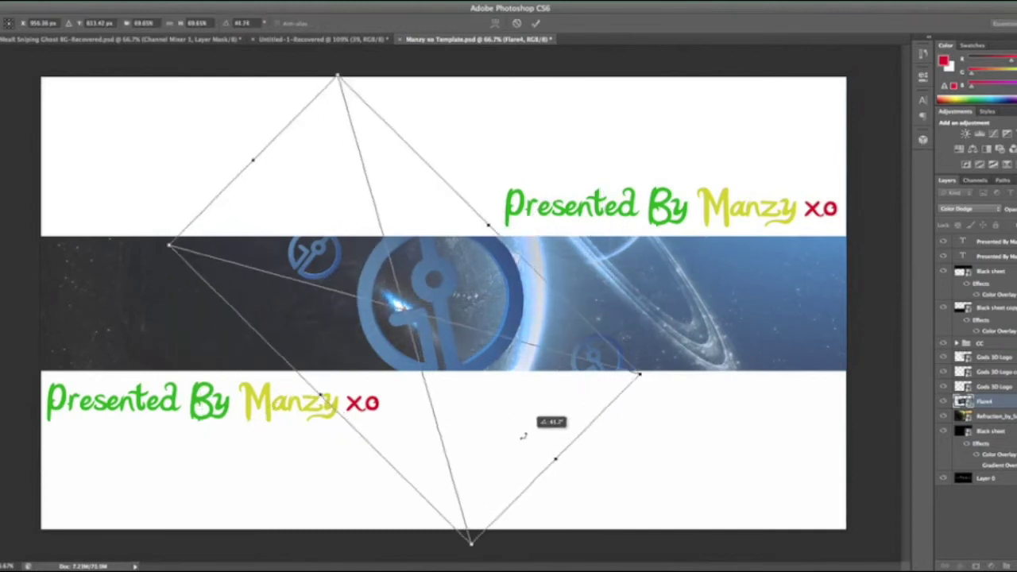
{"action": "left_click_drag", "start_coordinate": [462, 416], "coordinate": [492, 406]}
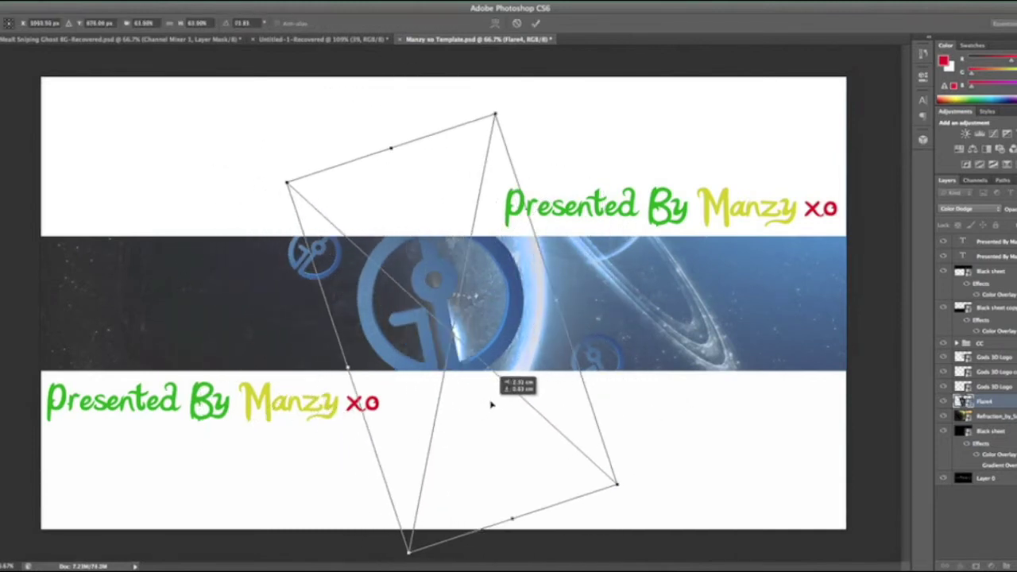
Try the OpticalFlare26 image as a Color Dodge layer over the planet, and delete the flare layers.
{"action": "key", "text": "super+shift+p"}
{"action": "key", "text": "Down"}
{"action": "key", "text": "Return"}
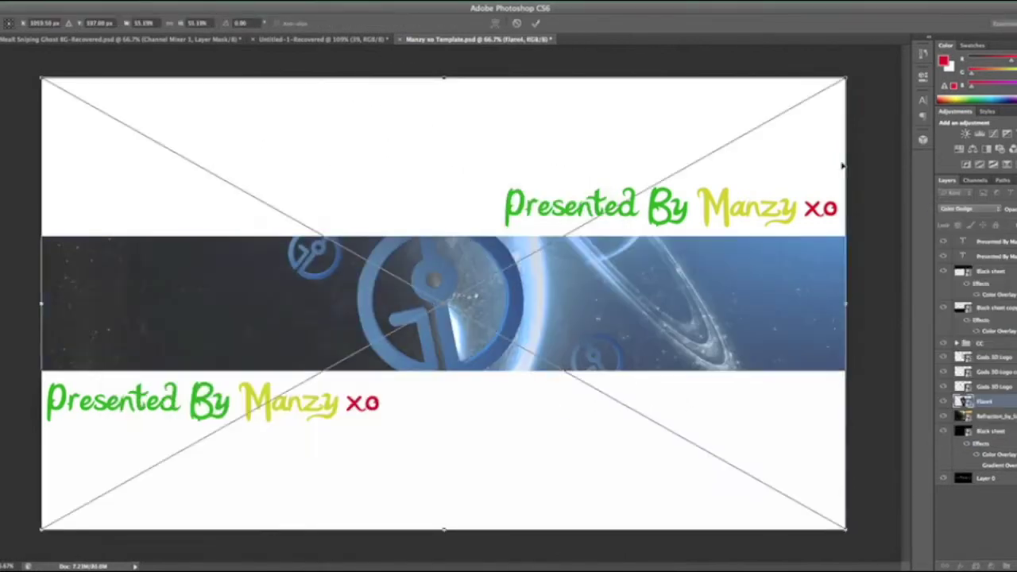
{"action": "key", "text": "Return"}
{"action": "left_click_drag", "start_coordinate": [246, 258], "coordinate": [433, 261]}
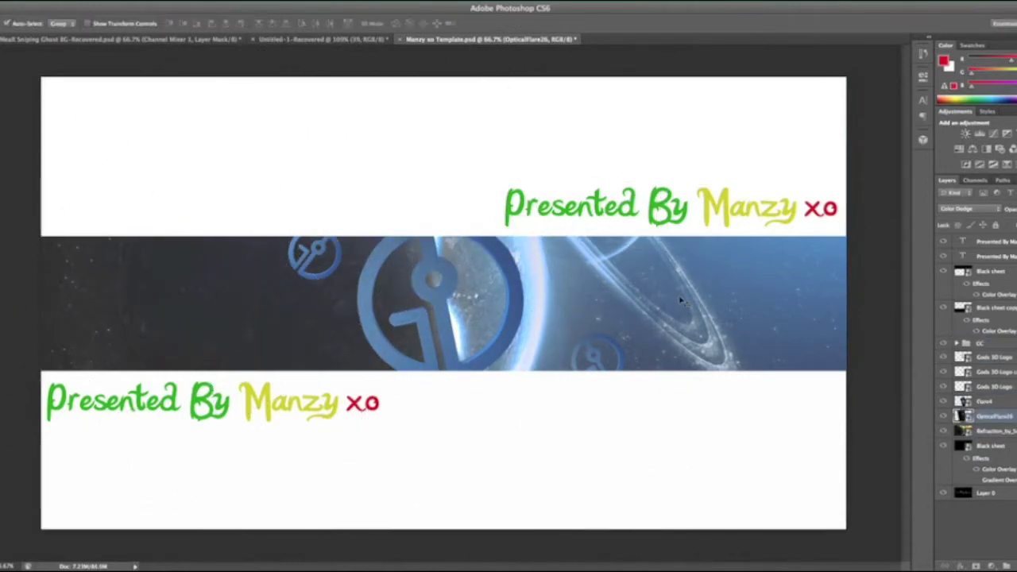
{"action": "key", "text": "Delete"}
Open YAGS TEMPLATE.psd and copy its Gradient Map adjustment layer into the banner template, above the planet image.
{"action": "key", "text": "super+Tab"}
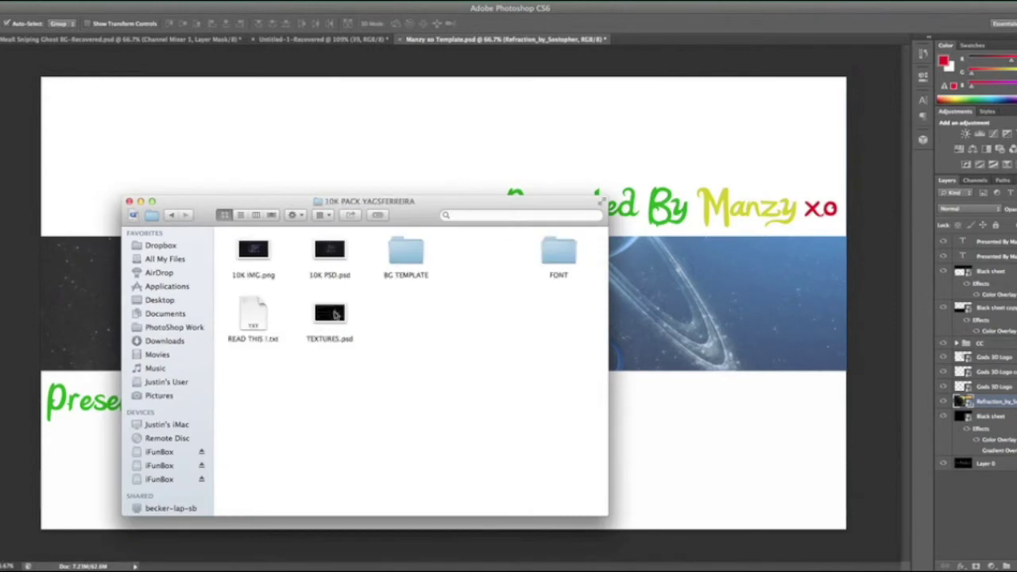
{"action": "double_click", "coordinate": [331, 251]}
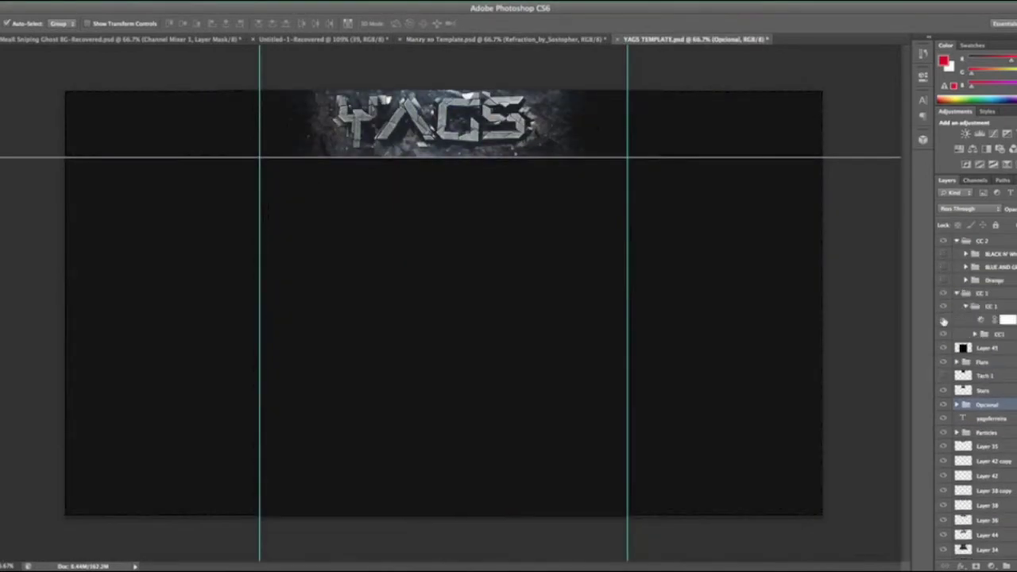
{"action": "left_click", "coordinate": [974, 334]}
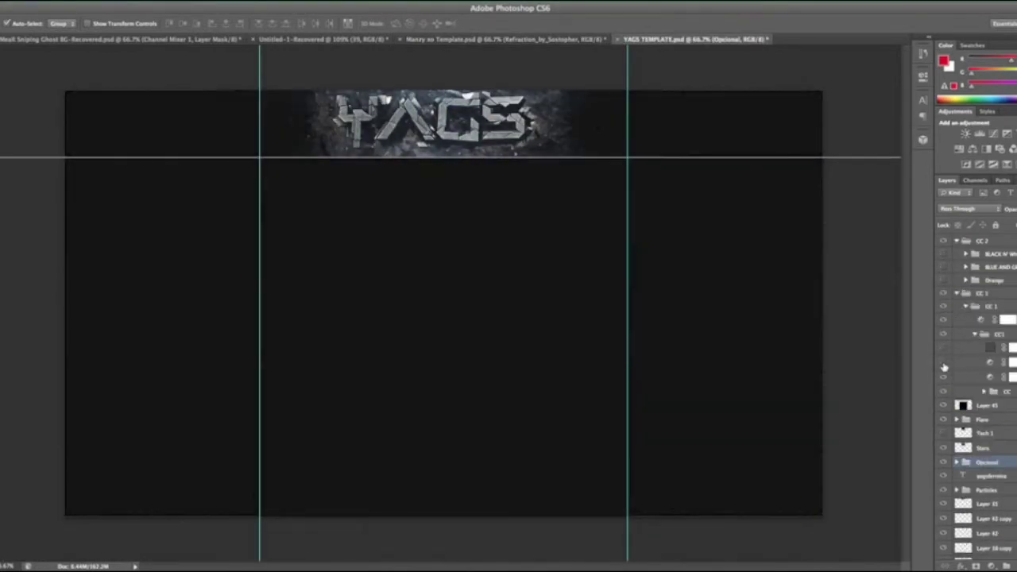
{"action": "left_click_drag", "start_coordinate": [650, 42], "coordinate": [513, 151]}
{"action": "left_click_drag", "start_coordinate": [858, 350], "coordinate": [992, 407]}
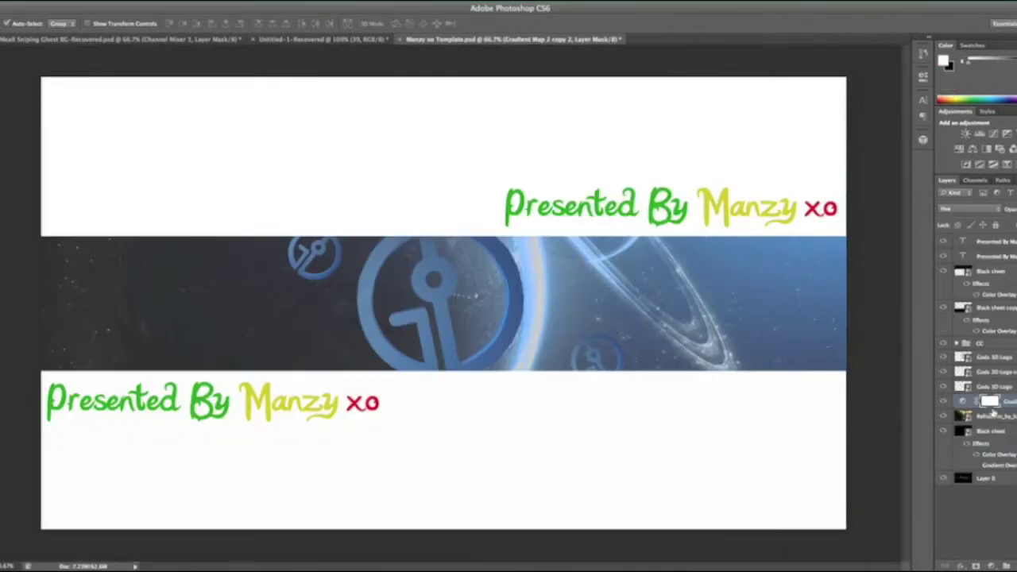
Show the hidden adjustment layers in the CC group and add a Brightness/Contrast adjustment above all layers.
{"action": "left_click", "coordinate": [942, 374]}
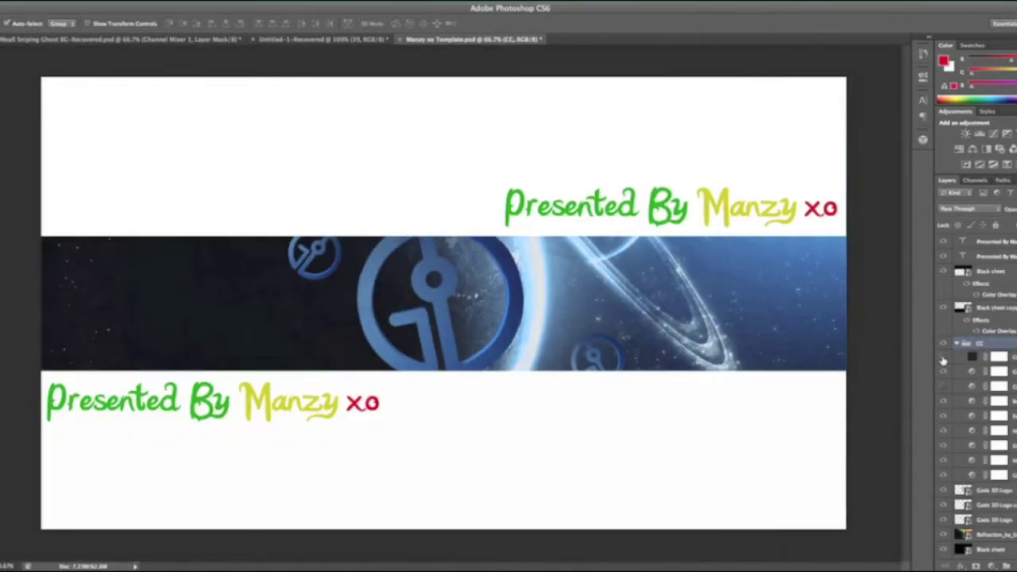
{"action": "left_click", "coordinate": [966, 132]}
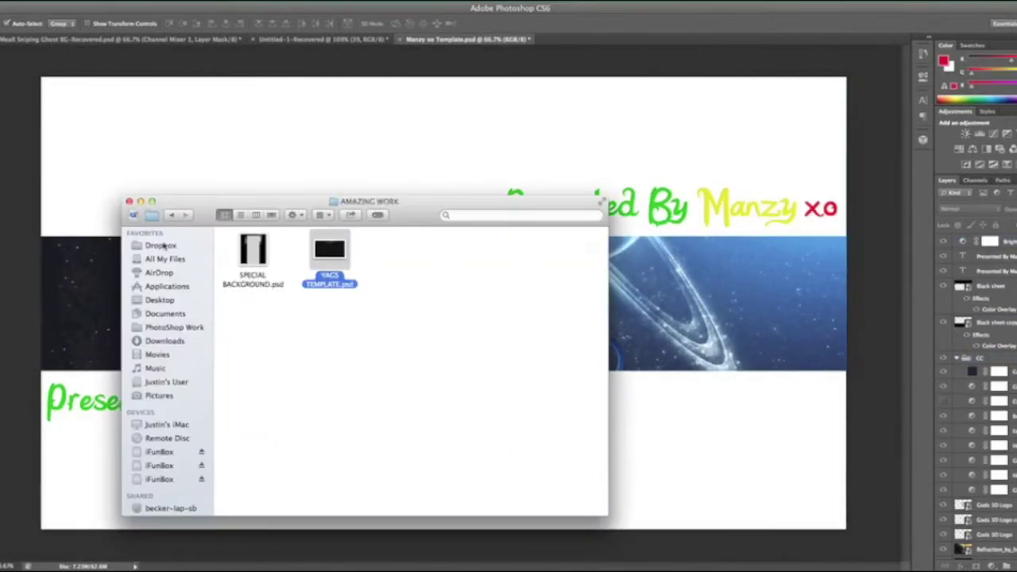
Place the square Twitter icon in the banner, scaled down, near the dark strip's lower-left corner.
{"action": "double_click", "coordinate": [338, 262]}
{"action": "left_click_drag", "start_coordinate": [500, 485], "coordinate": [434, 309]}
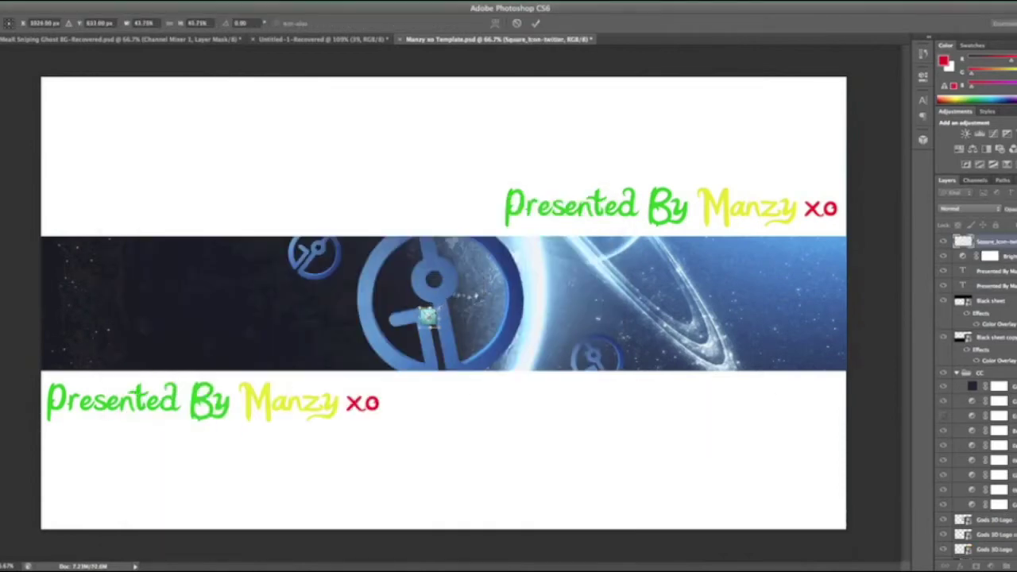
{"action": "left_click_drag", "start_coordinate": [115, 341], "coordinate": [88, 351]}
{"action": "key", "text": "Return"}
Place the square Facebook and YouTube icons beside the Twitter icon, with the icon layers just above the CC group.
{"action": "scroll", "coordinate": [334, 318], "scroll_direction": "down", "scroll_amount": 3}
{"action": "left_click_drag", "start_coordinate": [333, 261], "coordinate": [427, 318]}
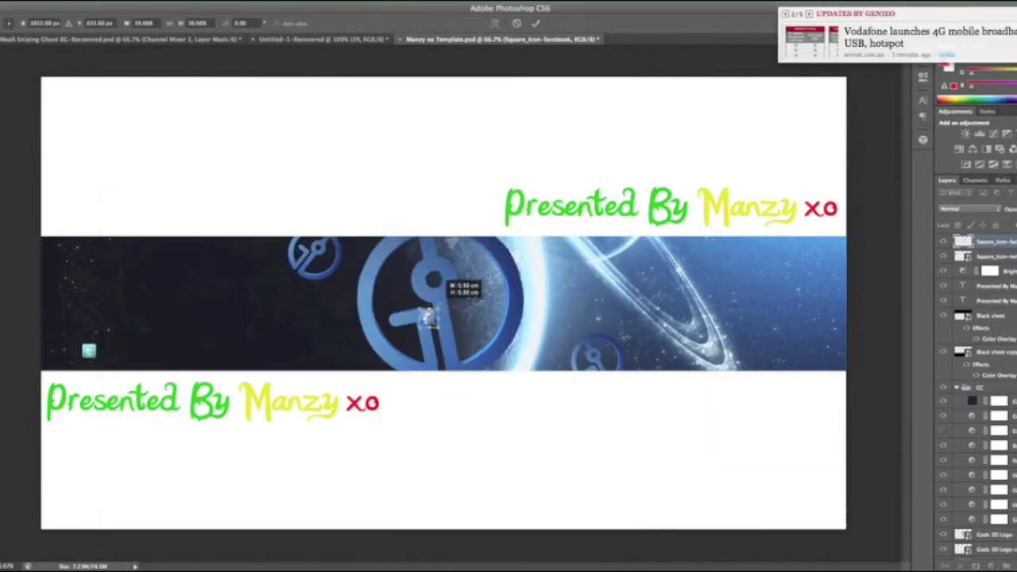
{"action": "left_click_drag", "start_coordinate": [989, 255], "coordinate": [993, 372]}
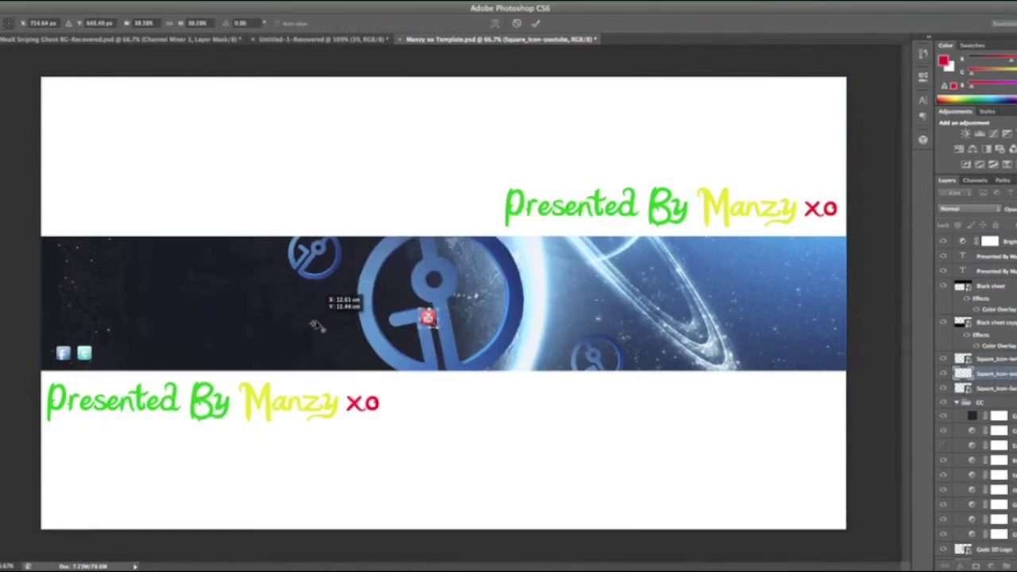
Switch applications and search for a Twitter bird.
{"action": "key", "text": "super+Tab"}
{"action": "type", "text": "twitter bitd"}
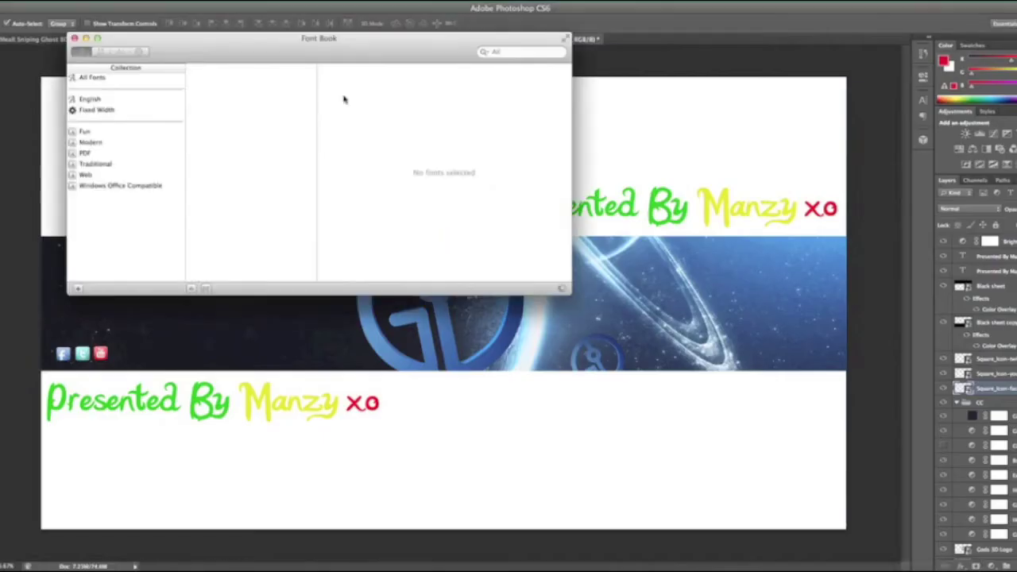
Browse the installed fonts in Font Book for the banner text.
{"action": "key", "text": "Up"}
{"action": "key", "text": "Up"}
{"action": "key", "text": "Up"}
{"action": "key", "text": "Up"}
{"action": "key", "text": "Up"}
{"action": "key", "text": "Up"}
{"action": "key", "text": "Up"}
{"action": "key", "text": "Up"}
{"action": "key", "text": "Up"}
{"action": "key", "text": "Up"}
{"action": "key", "text": "Up"}
{"action": "key", "text": "Up"}
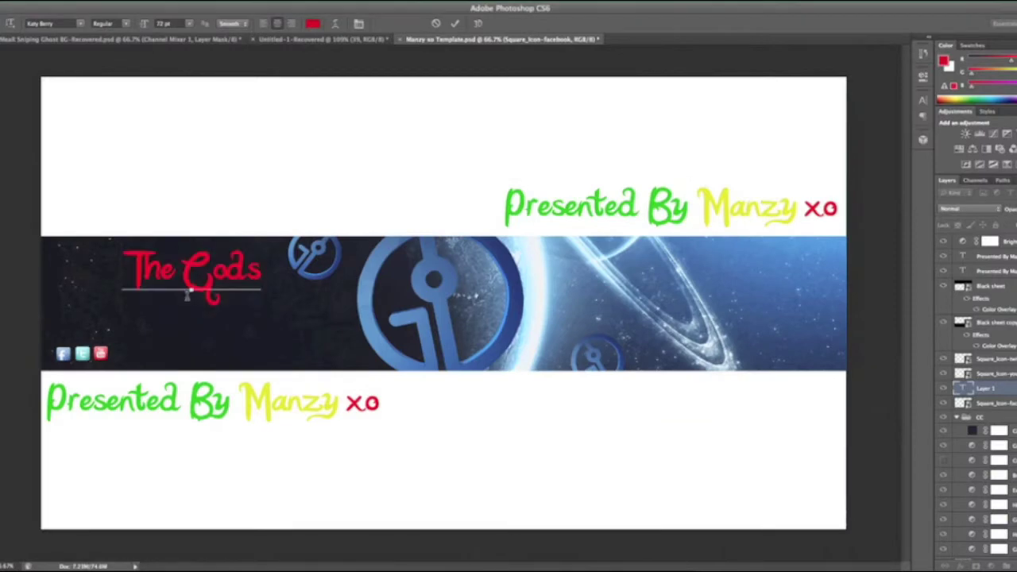
Add the text "The Gods" above the social icons and set its font to 28 Days Later.
{"action": "left_click", "coordinate": [80, 23]}
{"action": "left_click", "coordinate": [140, 43]}
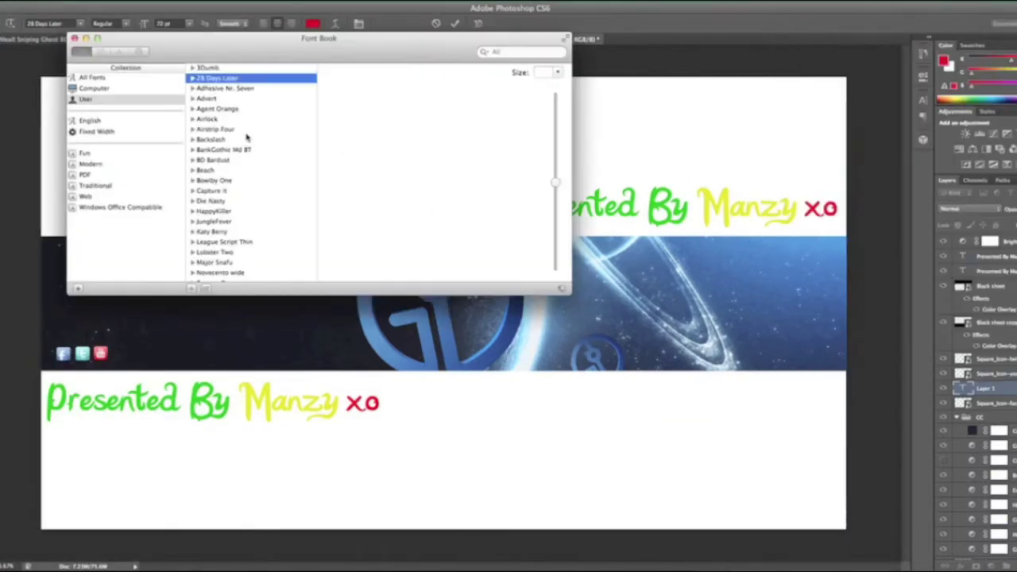
Compare the user fonts in Font Book, change "The Gods" to a heavy block font and open its text colour.
{"action": "key", "text": "Down"}
{"action": "key", "text": "Down"}
{"action": "key", "text": "Down"}
{"action": "key", "text": "Down"}
{"action": "key", "text": "Down"}
{"action": "key", "text": "Down"}
{"action": "key", "text": "Down"}
{"action": "key", "text": "Down"}
{"action": "key", "text": "Down"}
{"action": "key", "text": "Down"}
{"action": "key", "text": "Down"}
{"action": "key", "text": "Down"}
{"action": "key", "text": "Down"}
{"action": "key", "text": "Down"}
{"action": "key", "text": "Down"}
{"action": "key", "text": "Down"}
{"action": "key", "text": "Down"}
{"action": "key", "text": "Down"}
{"action": "key", "text": "Down"}
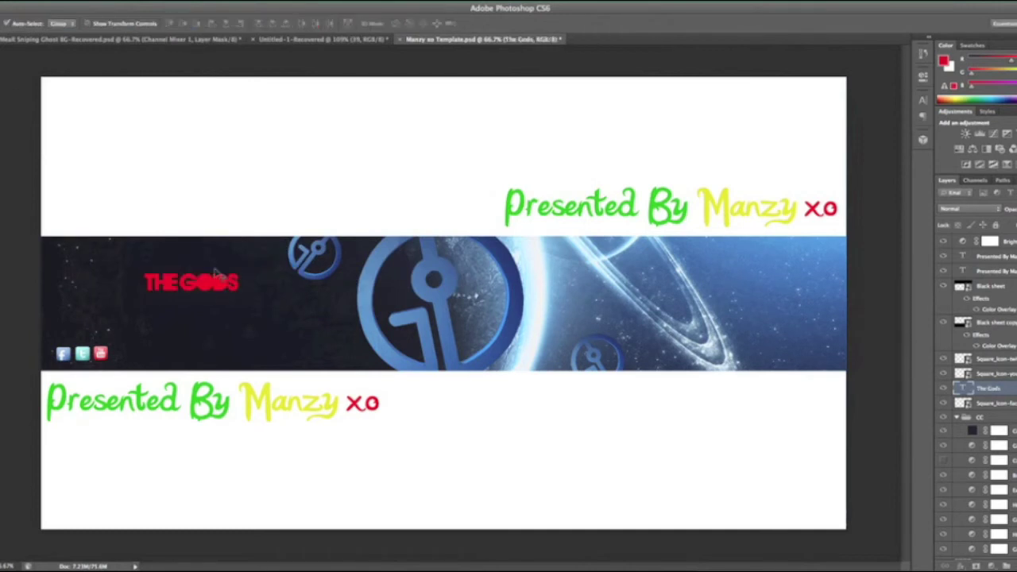
{"action": "left_click", "coordinate": [312, 23]}
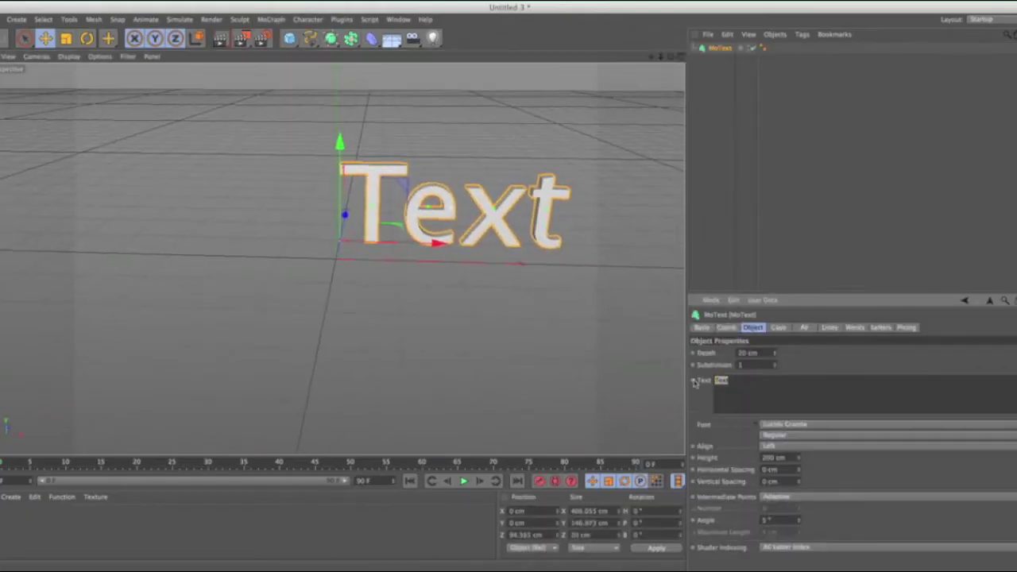
Switch to Cinema 4D, set the MoText object's text to "The Gods" and choose a heavy block font.
{"action": "type", "text": "The Gods"}
{"action": "left_click", "coordinate": [885, 424]}
{"action": "left_click", "coordinate": [829, 358]}
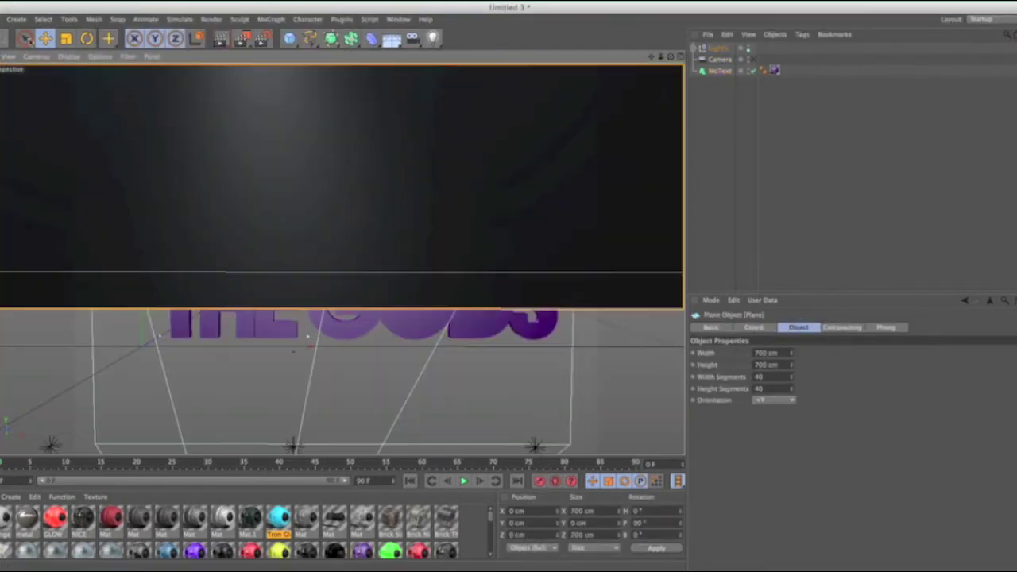
Render the 3D text "The Gods" with the Candy Purple material and place the render, scaled and tilted, over the logo in the Photoshop banner.
{"action": "left_click", "coordinate": [262, 39]}
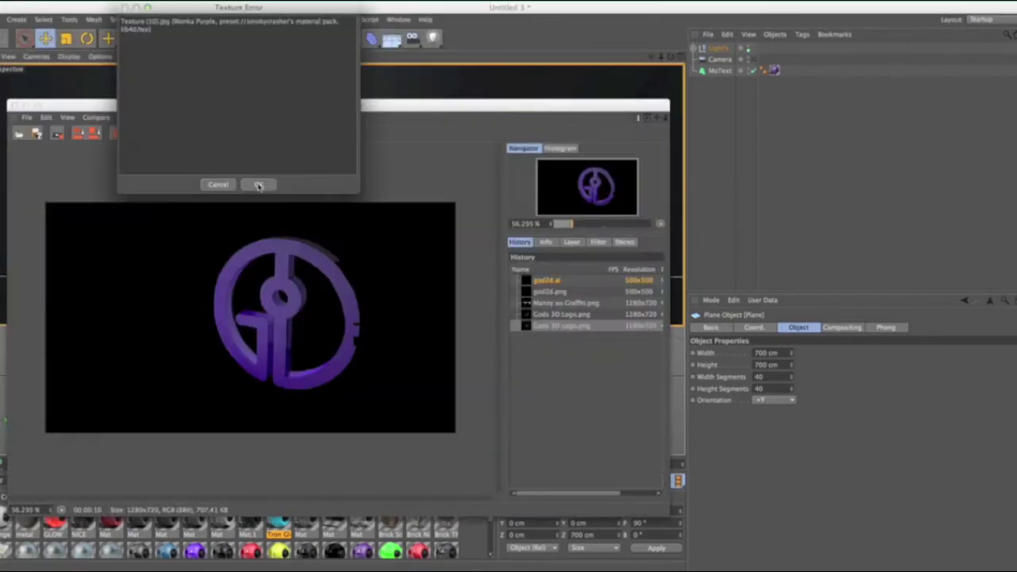
{"action": "left_click", "coordinate": [258, 185]}
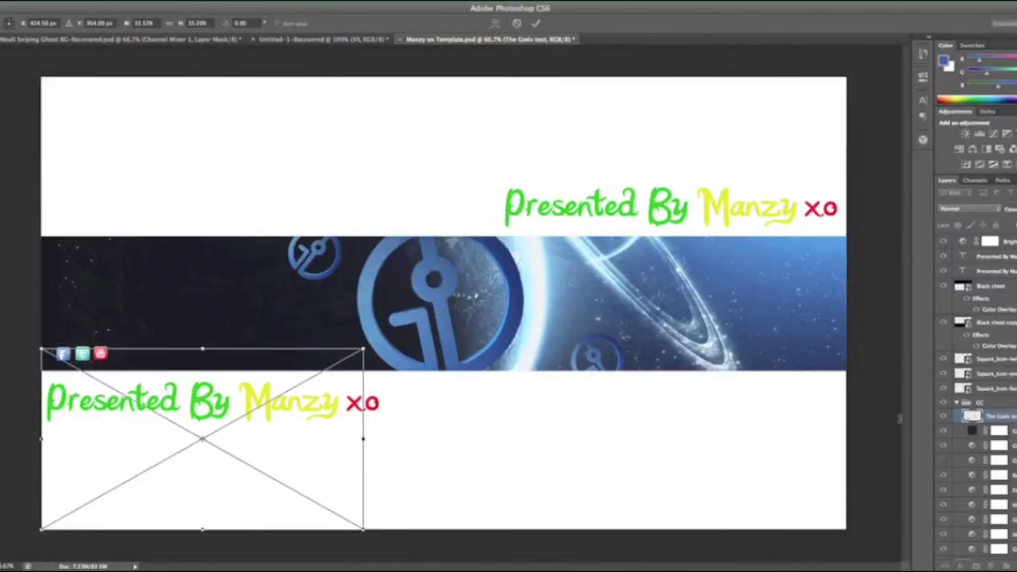
{"action": "key", "text": "ctrl+g"}
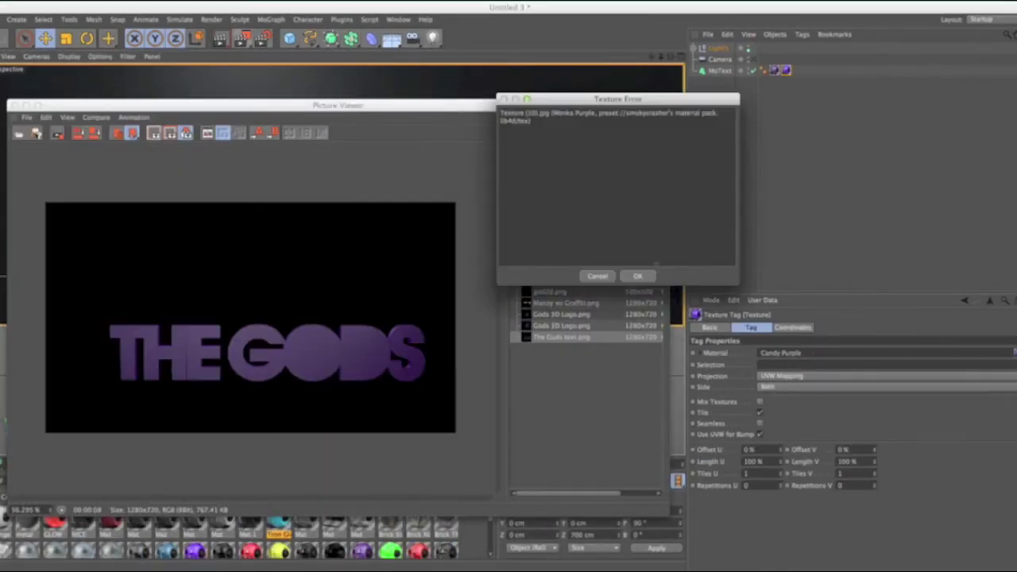
{"action": "key", "text": "Return"}
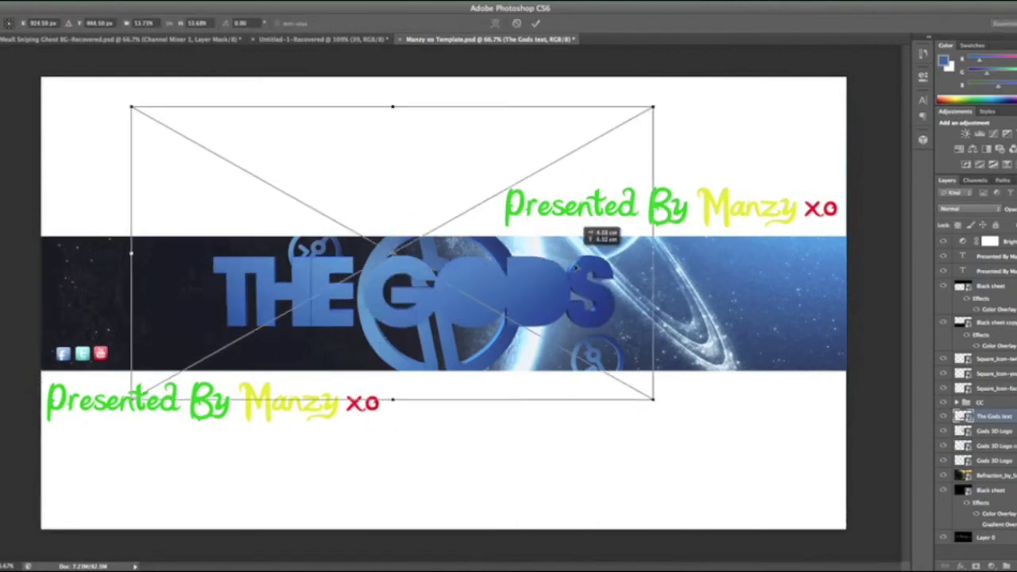
{"action": "left_click_drag", "start_coordinate": [575, 269], "coordinate": [520, 287]}
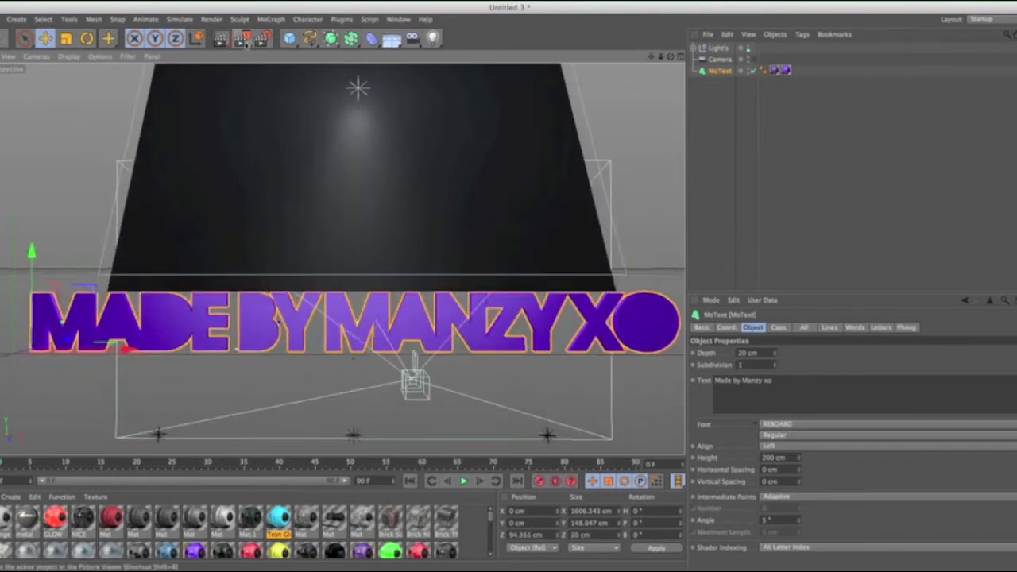
Switch to Cinema 4D, change the MoText to the "Made by" credit, spread duplicate light and camera sets across it and render it.
{"action": "key", "text": "shift+r"}
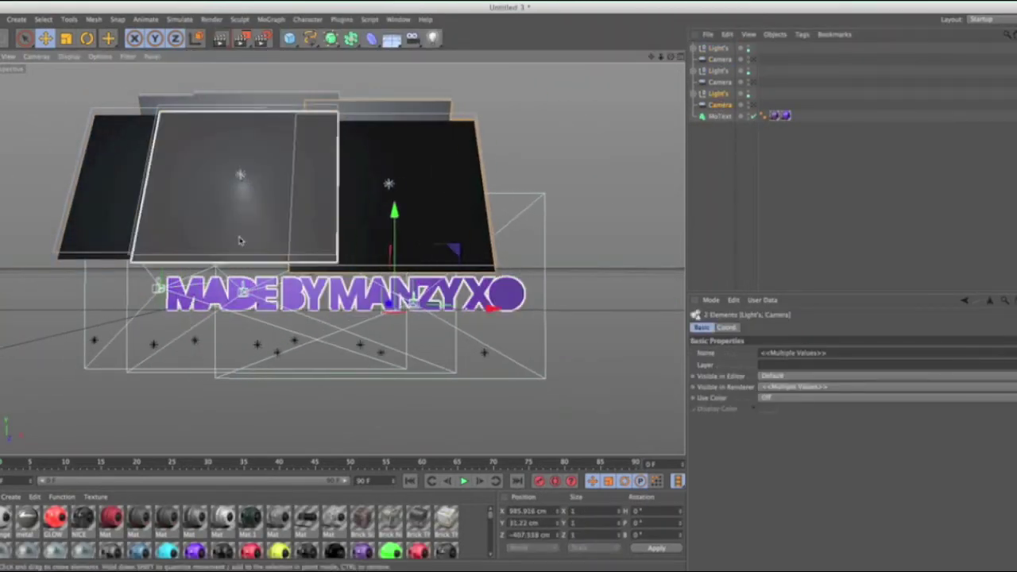
{"action": "left_click", "coordinate": [242, 40]}
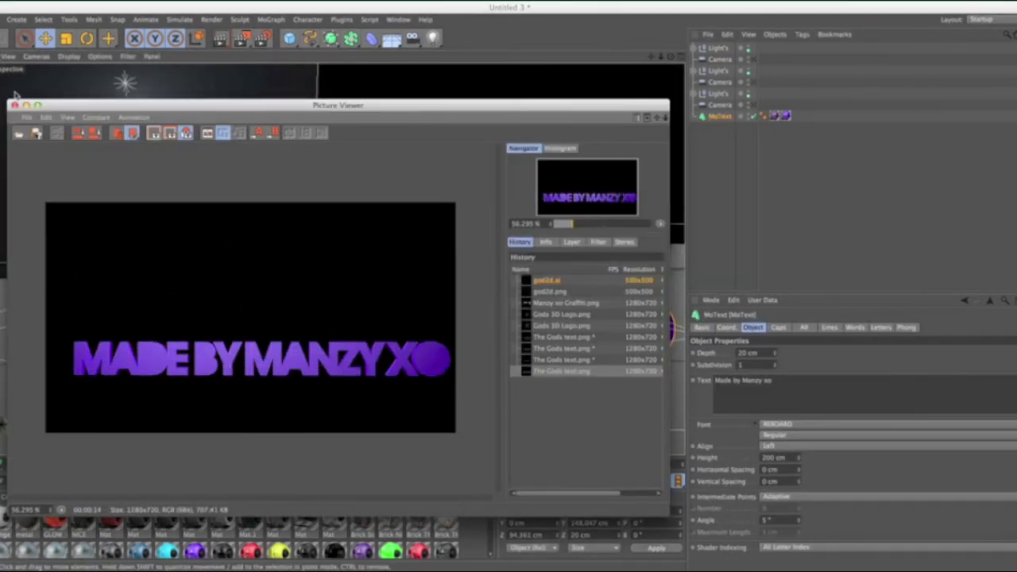
{"action": "left_click", "coordinate": [15, 104]}
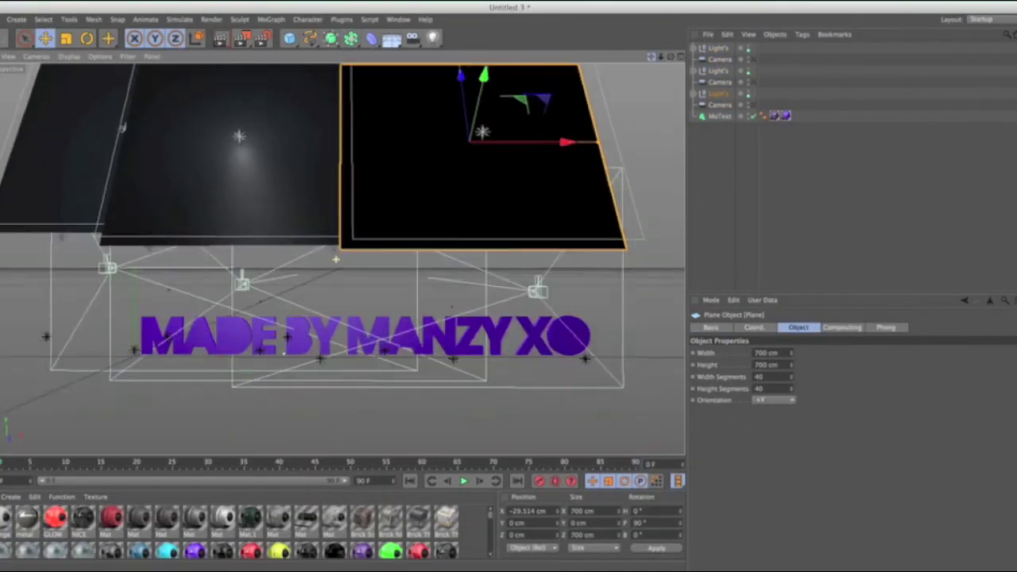
Render the "Made by" credit again and place it in the Photoshop banner, scaled down and tilted, just above "The Gods".
{"action": "key", "text": "shift+r"}
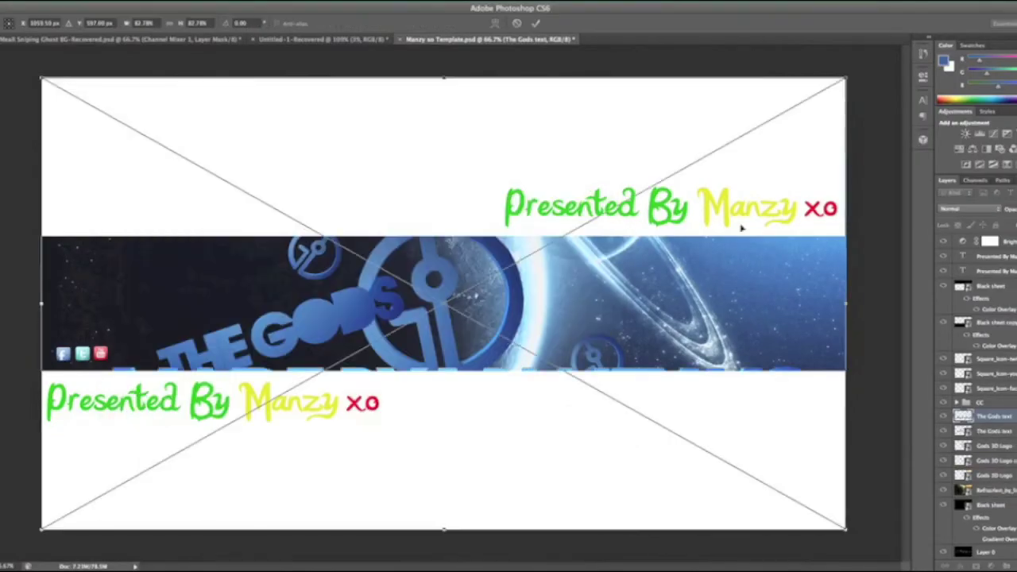
{"action": "left_click_drag", "start_coordinate": [846, 77], "coordinate": [234, 243]}
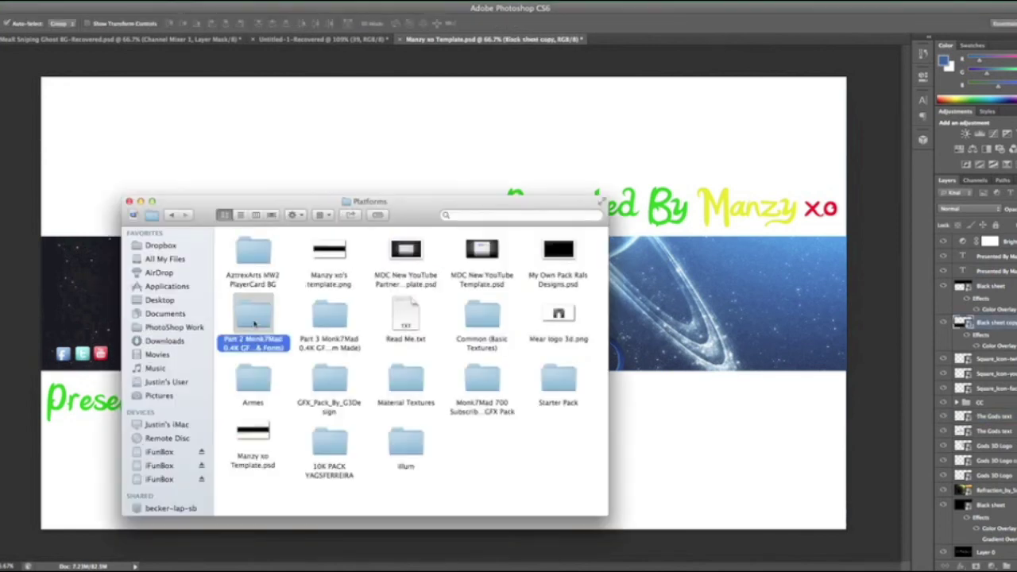
Browse the flare images in the Simple Flares folder in Finder.
{"action": "double_click", "coordinate": [251, 253]}
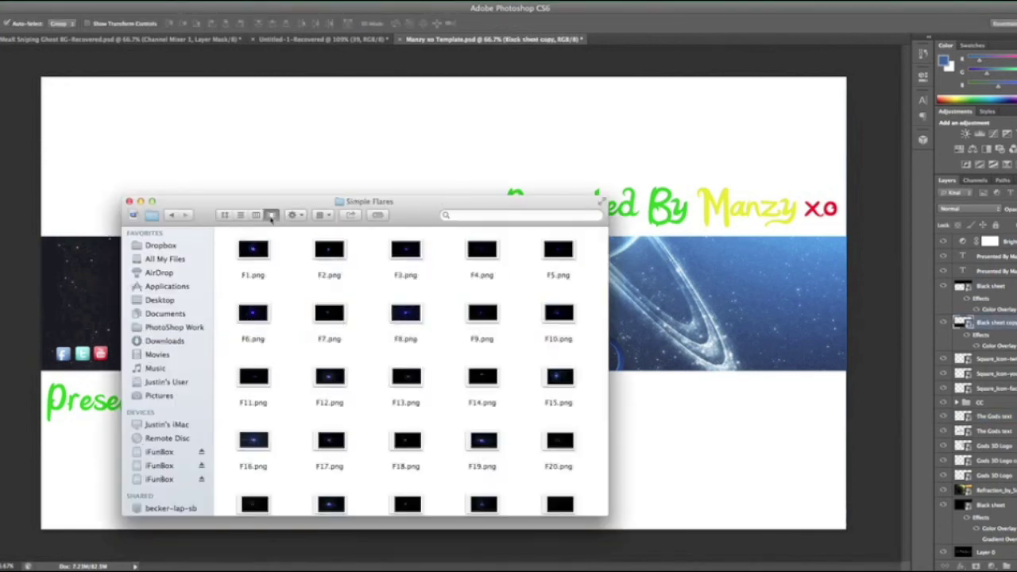
{"action": "left_click", "coordinate": [278, 214]}
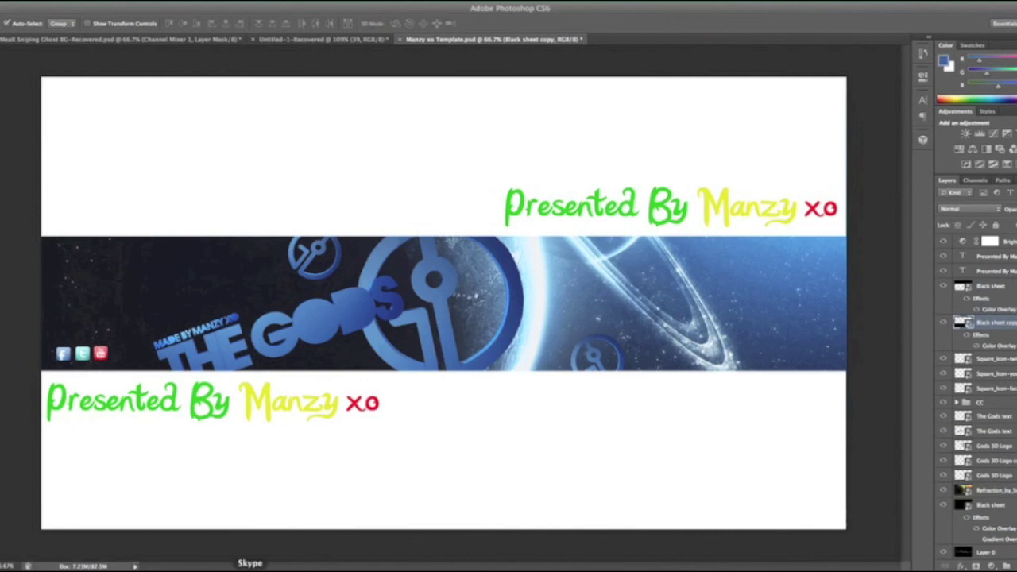